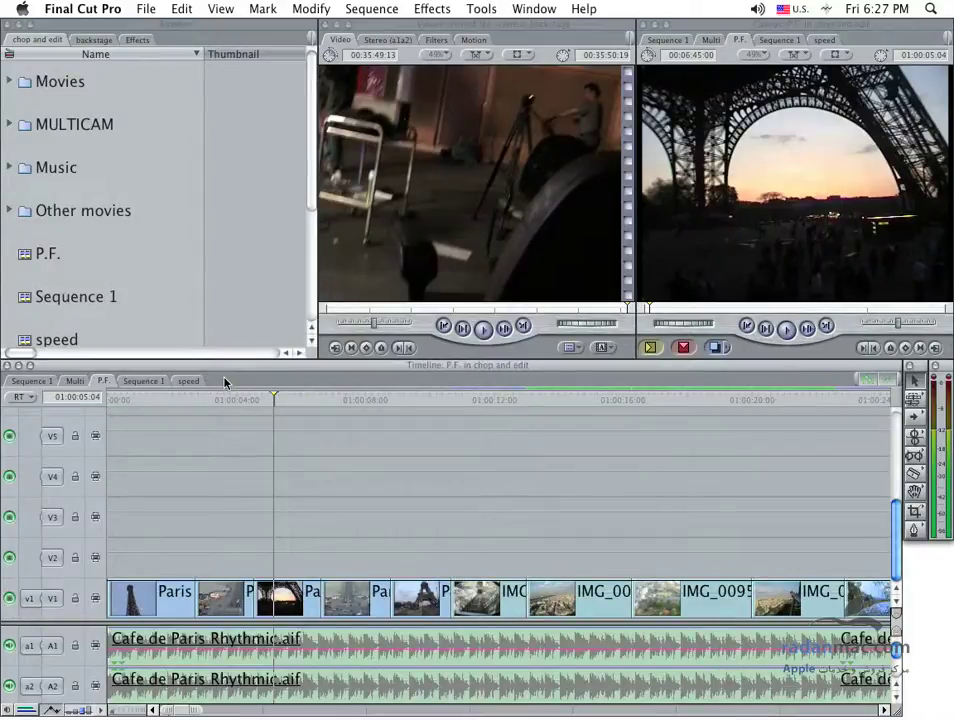
Step: Scrub the playhead back to the opening Eiffel Tower shot near 01:00:01:16 and open the File menu
mouse_move(251, 402)
left_mouse_down()
mouse_move(163, 402)
mouse_move(148, 421)
mouse_move(164, 419)
left_mouse_up()
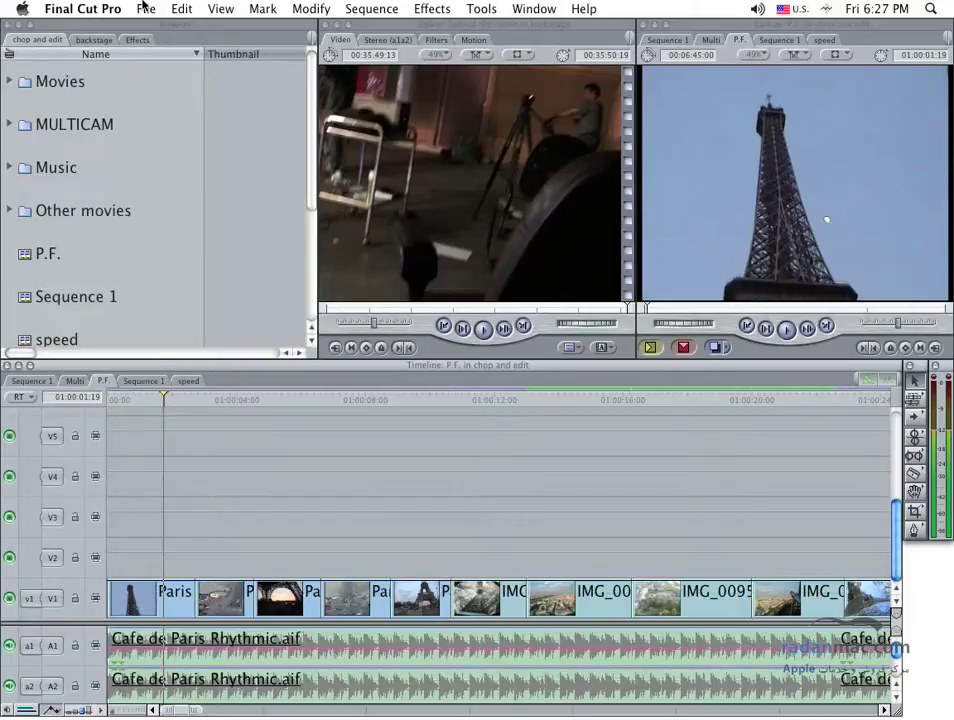
left_click(144, 8)
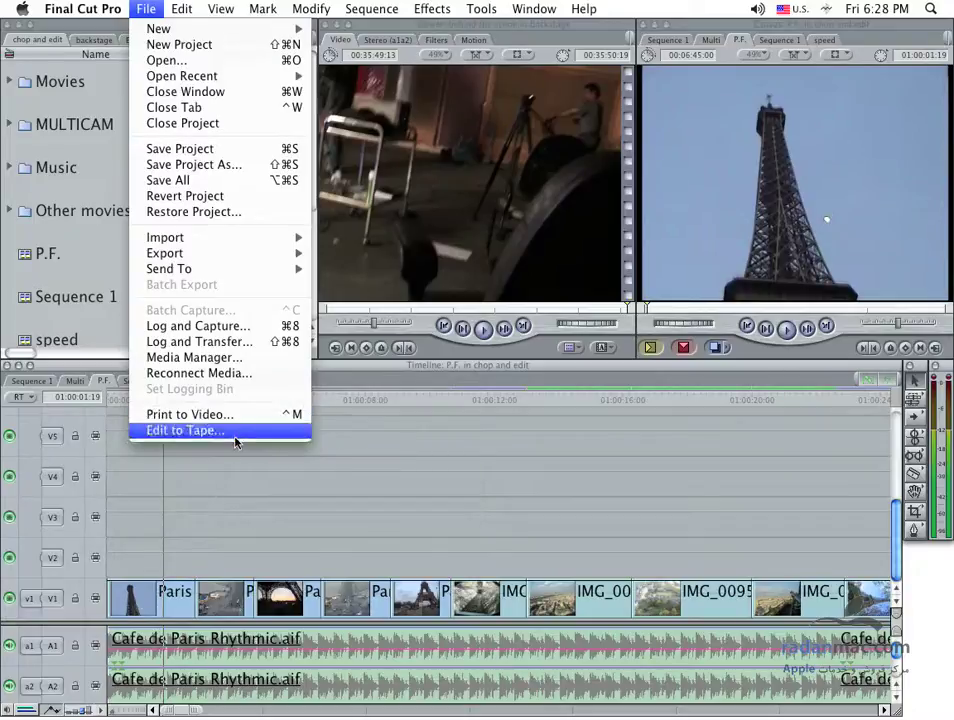
Step: Scrub through the sequence to preview frames, then return the playhead to the sunset shot
left_click(402, 476)
left_click(406, 398)
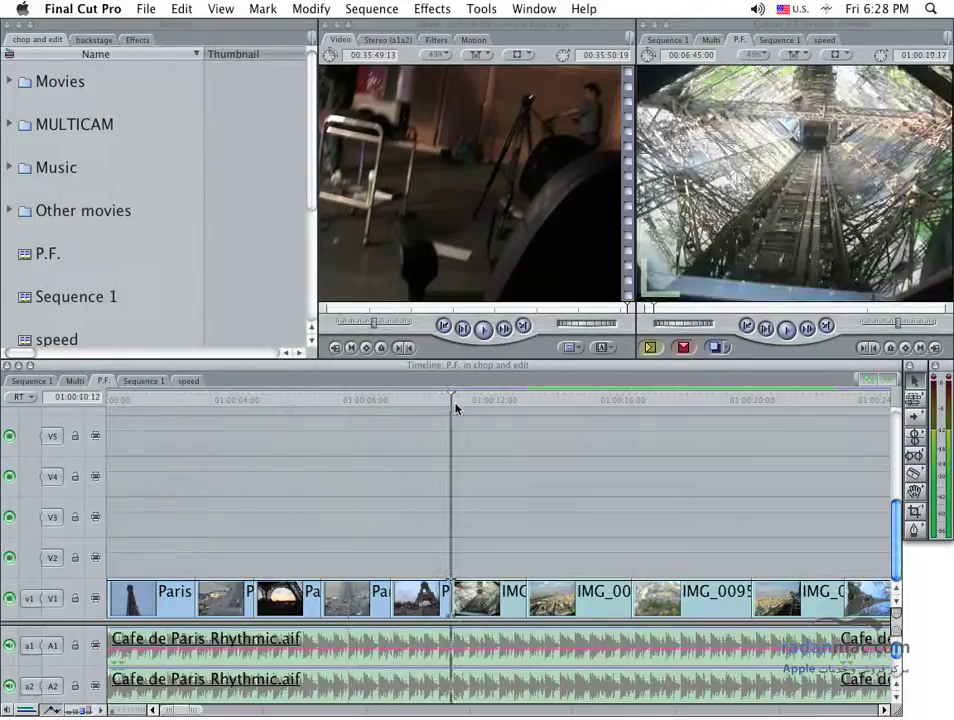
left_click_drag(406, 398, 474, 400)
left_click_drag(409, 420, 294, 420)
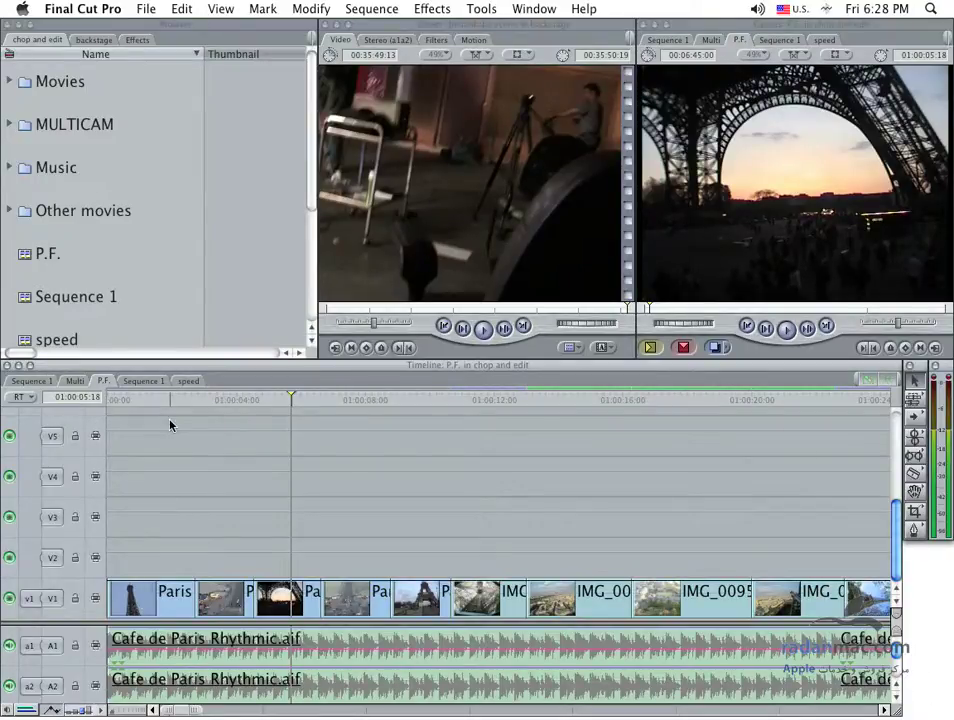
Step: Inspect and close the Edit to Tape window, then return the playhead near 01:00:01:10
left_click(146, 9)
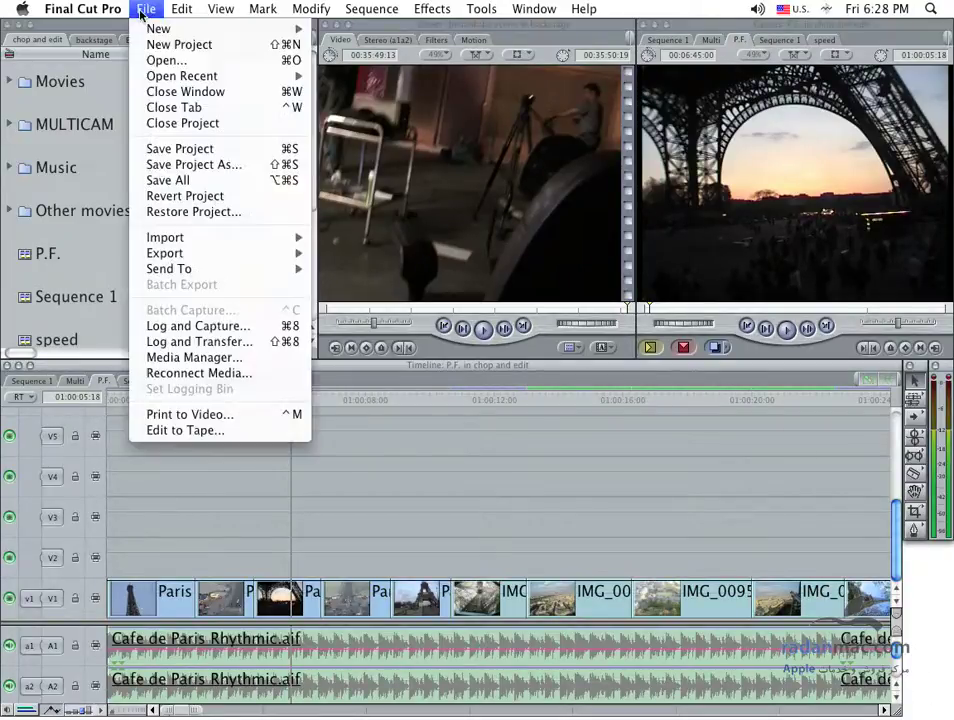
left_click(227, 432)
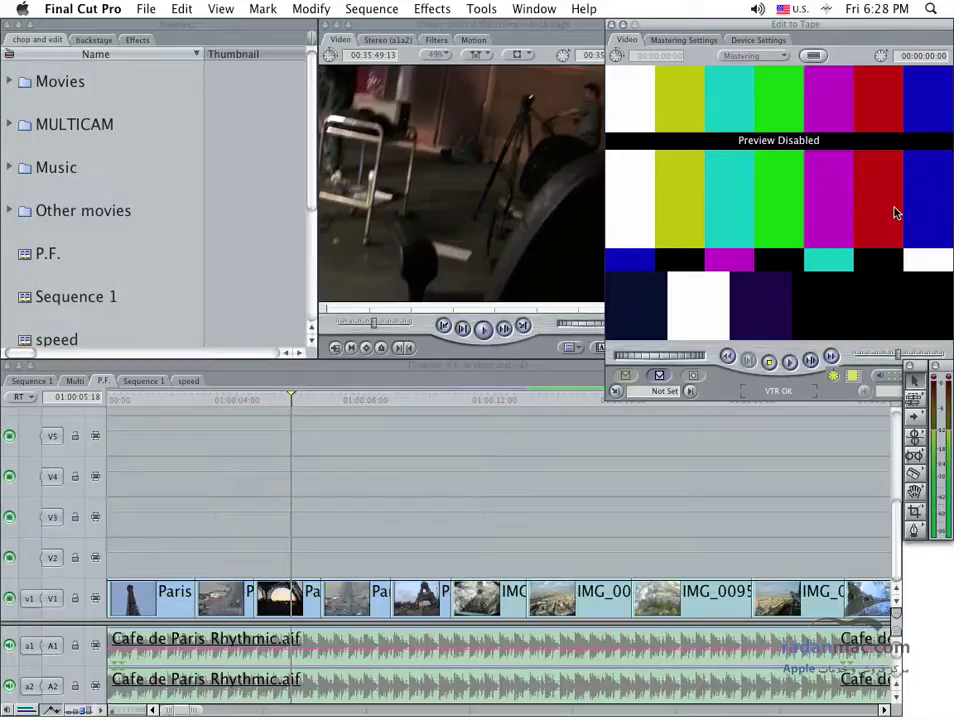
left_click(611, 26)
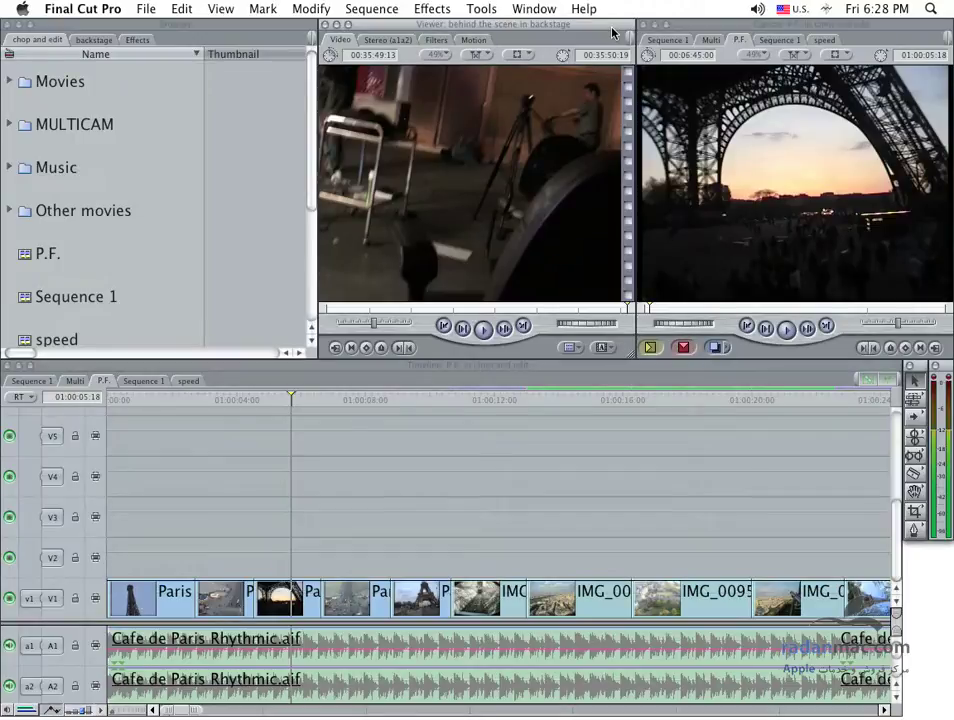
left_click_drag(178, 399, 154, 368)
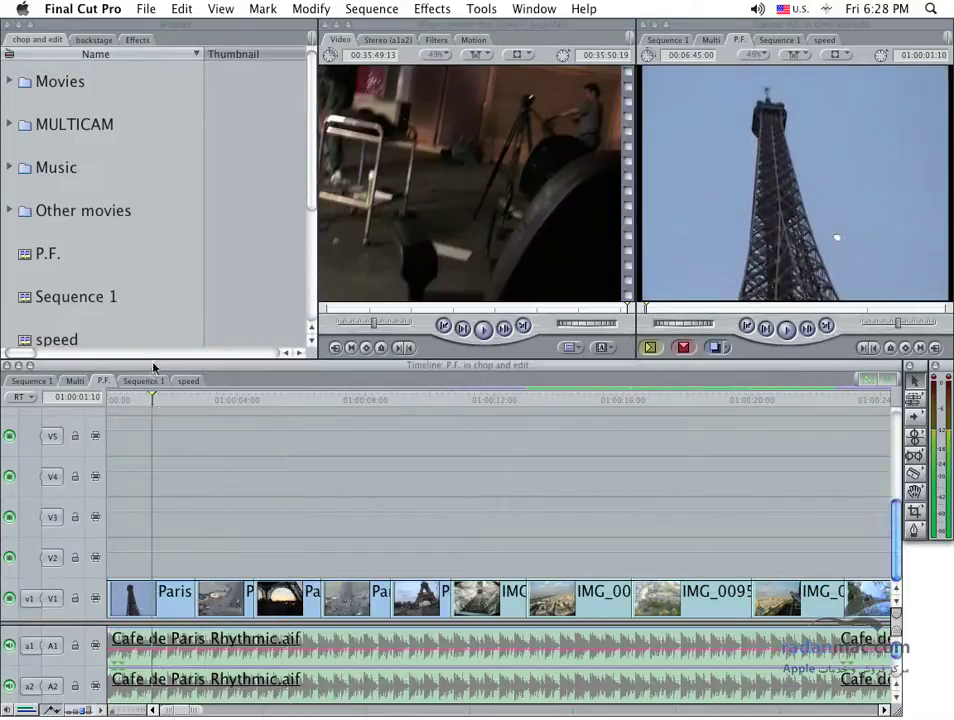
Step: Open the Print to Video settings and cancel without outputting anything
left_click(145, 8)
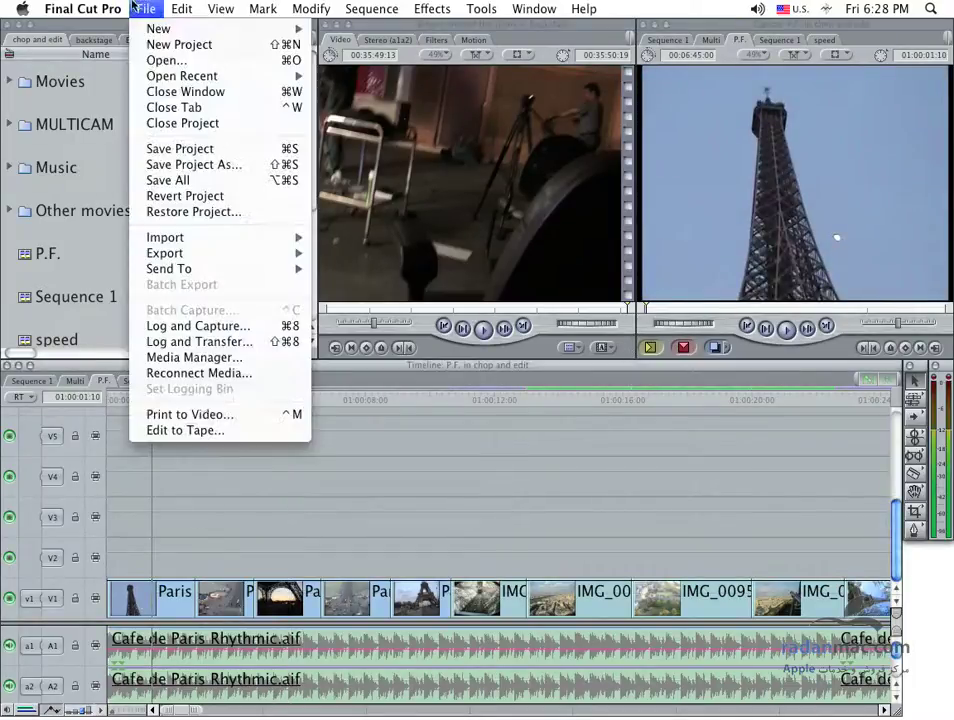
left_click(211, 420)
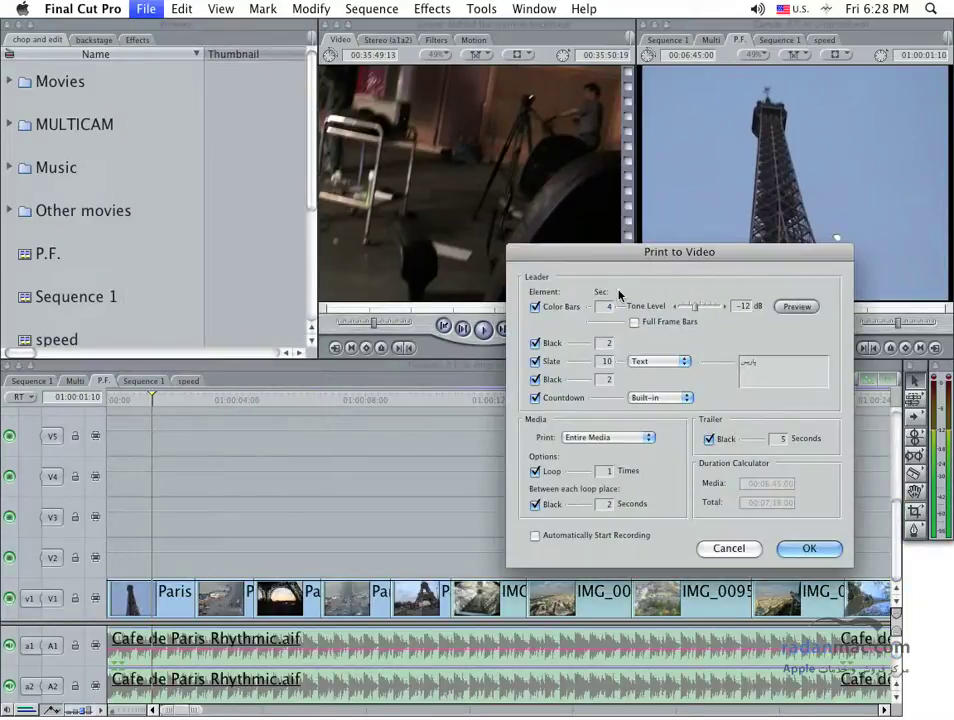
left_click_drag(630, 253, 549, 384)
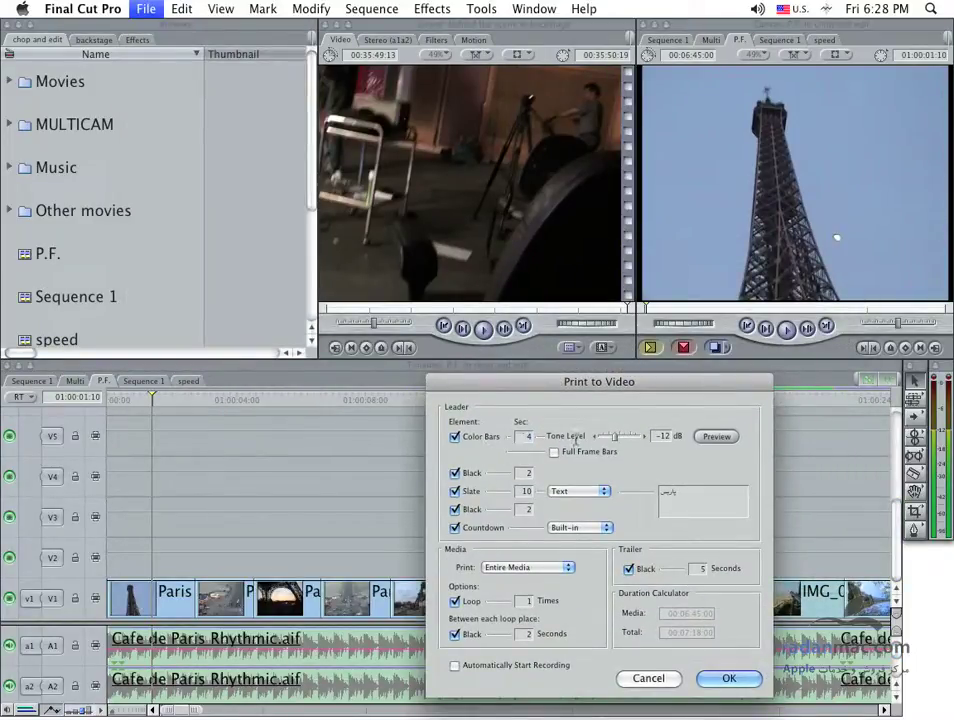
left_click(645, 678)
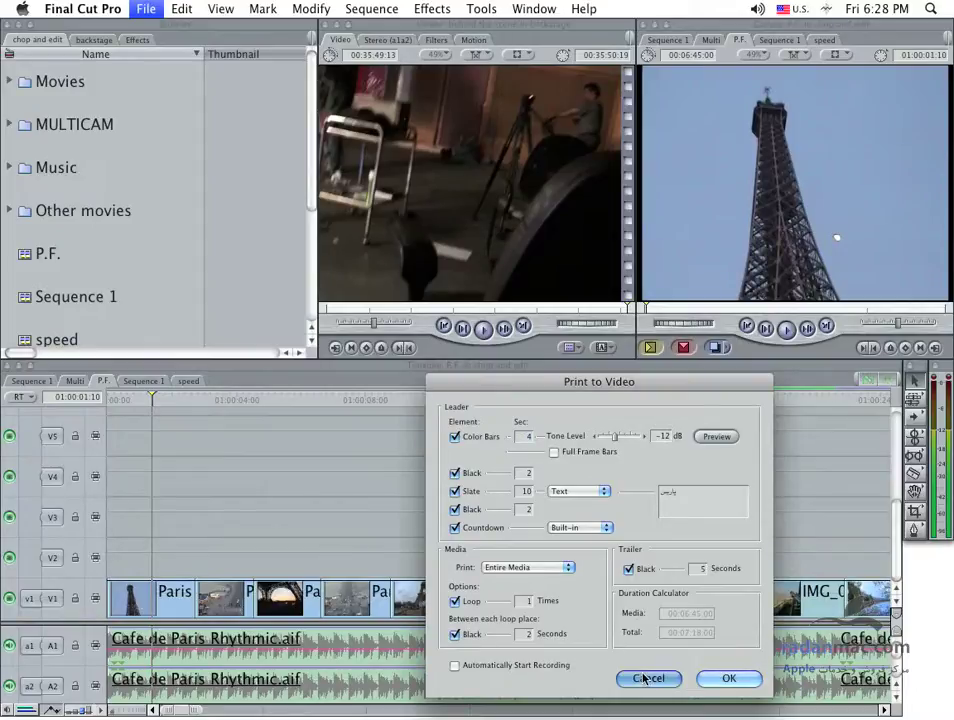
Step: Move the playhead to the end of the last video clip at 01:00:39:17
scroll(141, 549, "up", 2)
scroll(113, 484, "up", 1)
scroll(113, 484, "down", 2)
left_click(120, 398)
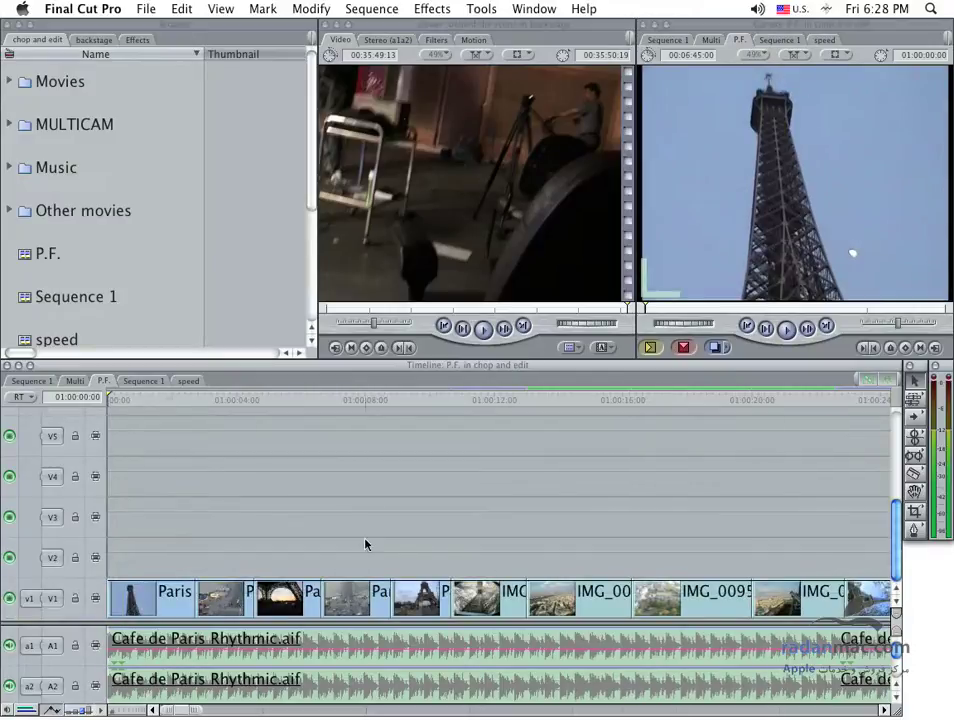
scroll(366, 544, "right", 3)
scroll(366, 544, "right", 3)
scroll(366, 544, "right", 2)
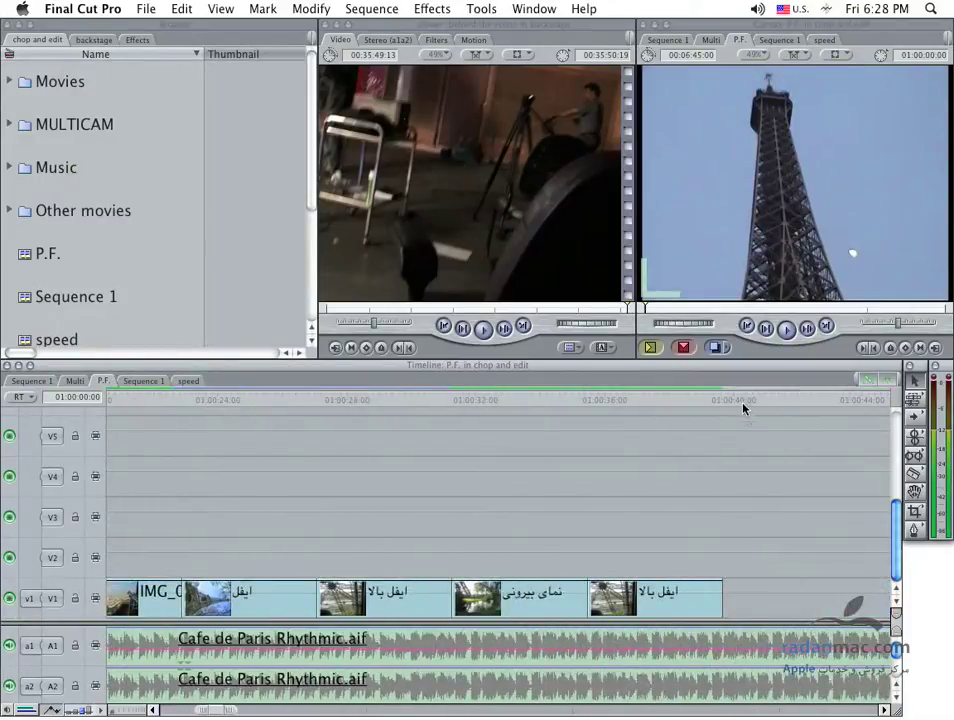
left_click(722, 404)
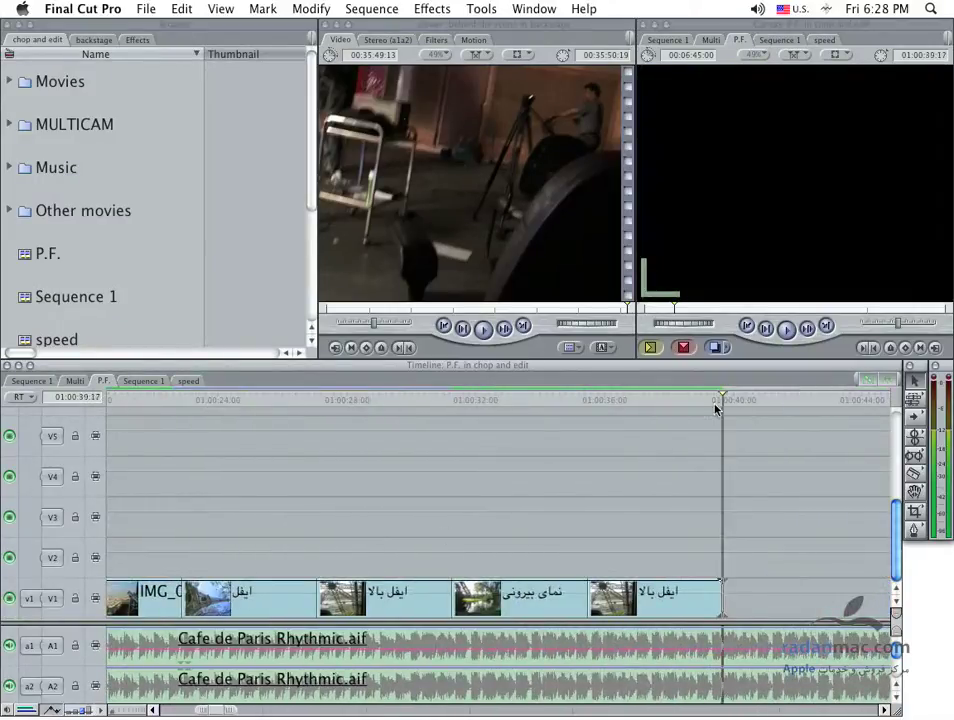
Step: Blade the audio at the playhead and delete the Cafe de Paris Rhythmic.aif audio past 01:00:39:17
key("ctrl+v")
left_click(750, 669)
key("Delete")
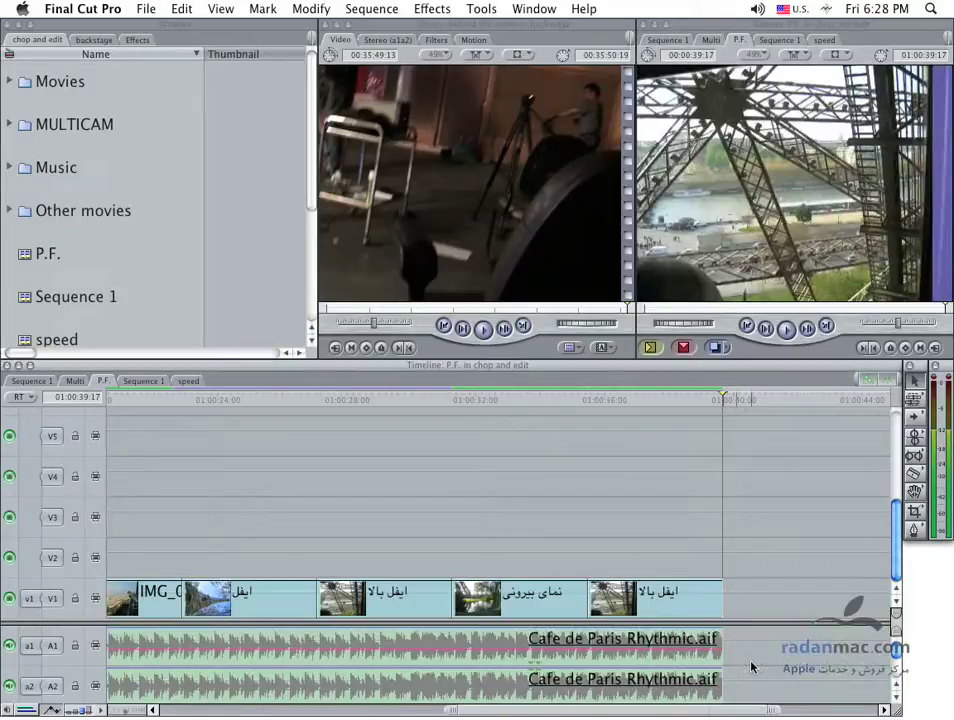
scroll(605, 650, "left", 3)
scroll(605, 650, "left", 3)
scroll(605, 650, "left", 3)
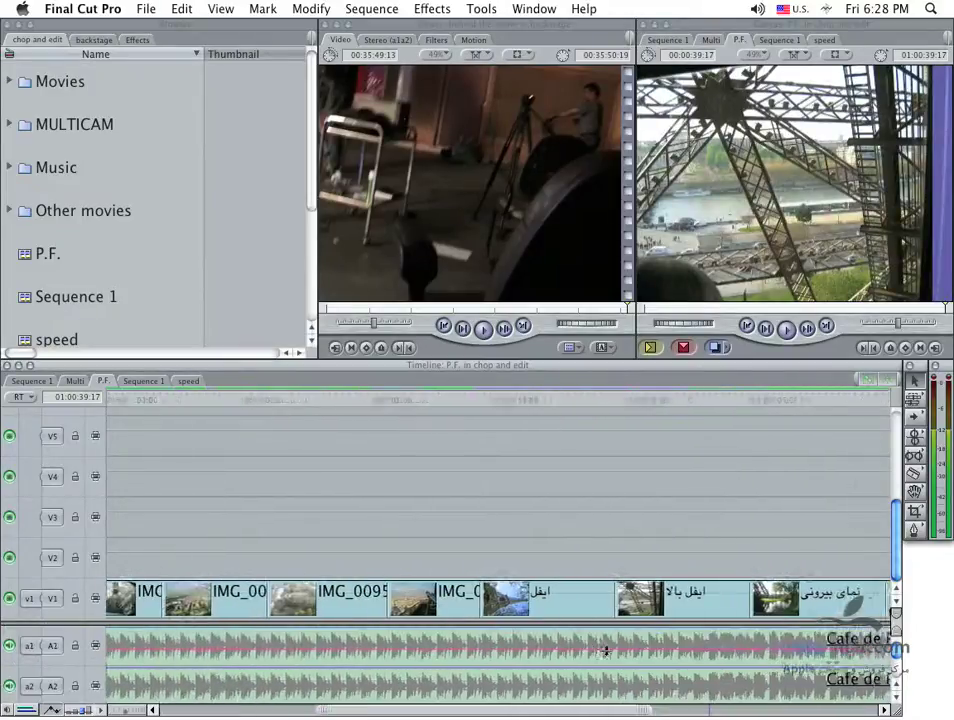
scroll(605, 650, "left", 3)
scroll(605, 650, "left", 2)
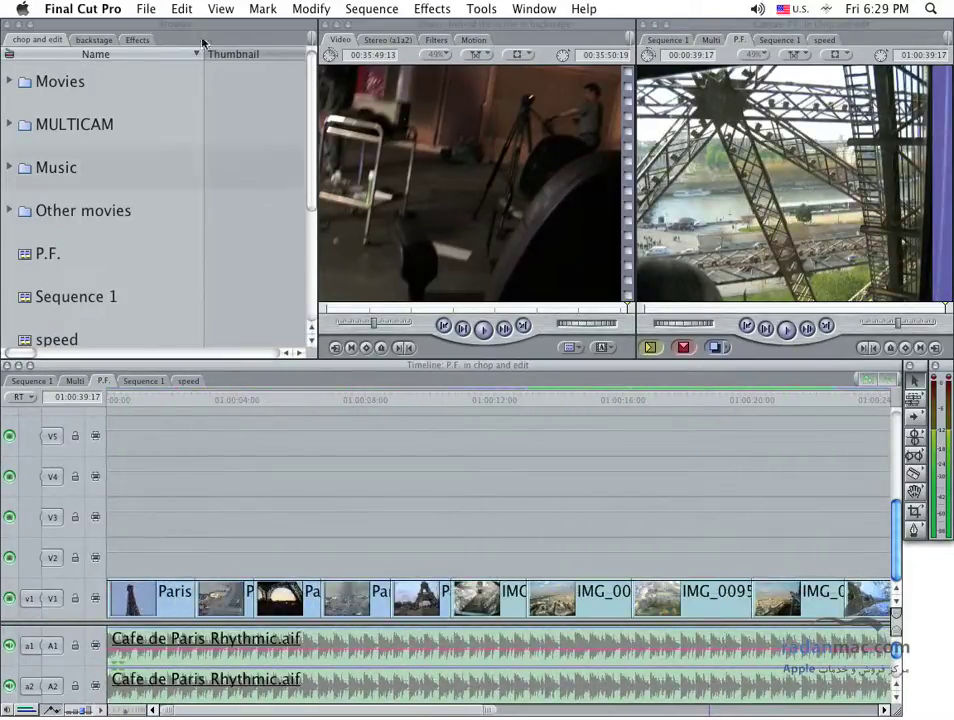
Step: In Print to Video, enter a value of 5 and drop the first black leader segment
left_click(146, 9)
left_click(262, 414)
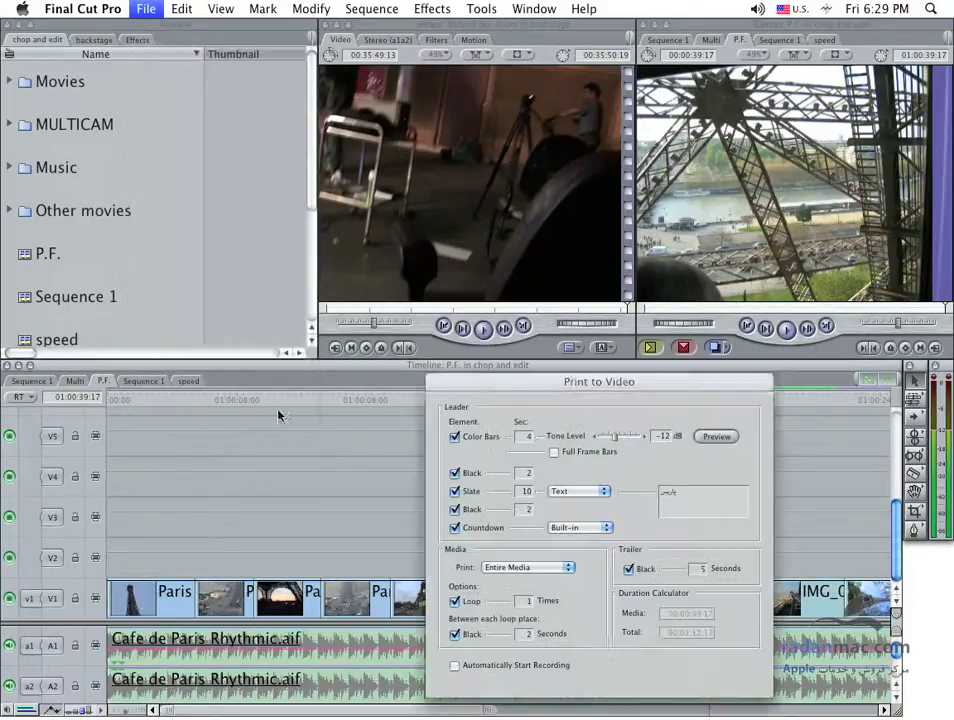
left_click_drag(553, 388, 591, 336)
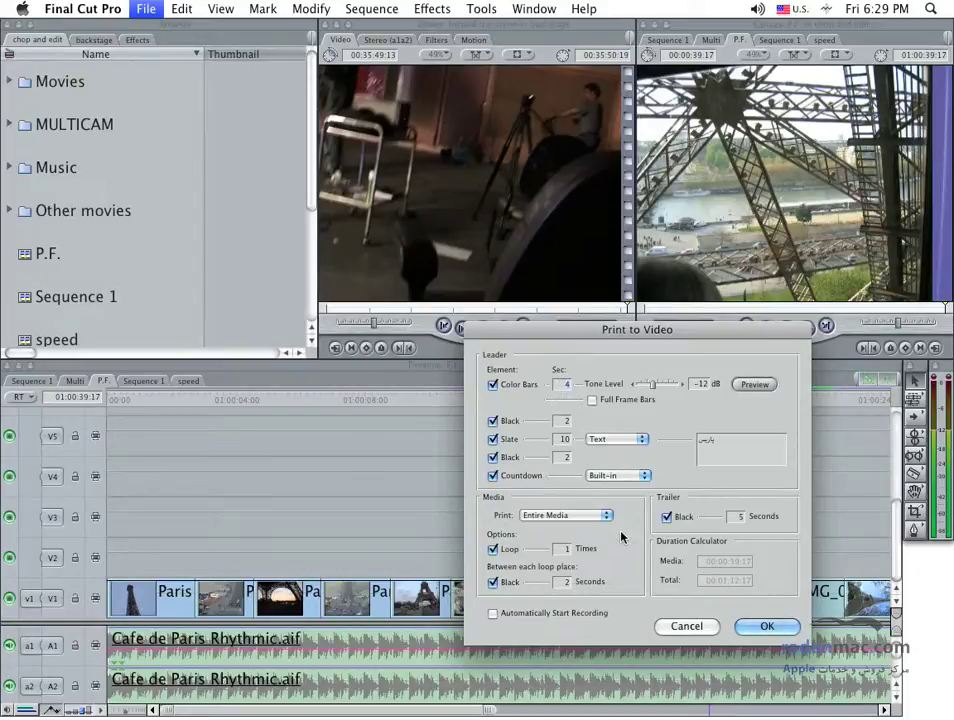
type("5")
left_click(505, 421)
Step: Try a File slate, cancel choosing the file, then set Slate to Text with 'س'
left_click(729, 446)
left_click(642, 439)
left_click(615, 427)
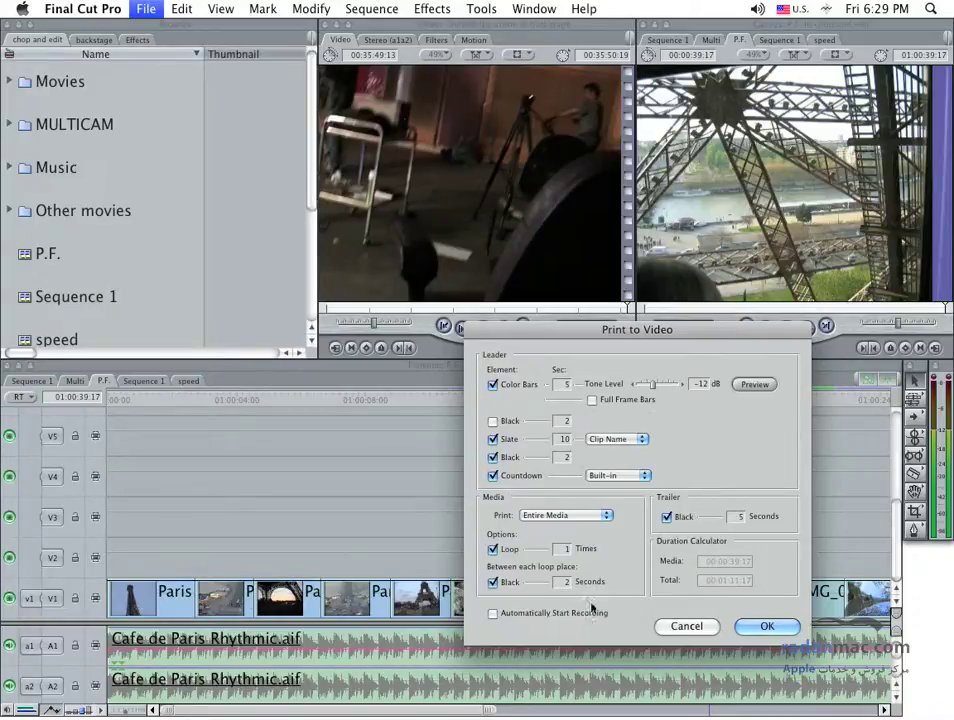
left_click(626, 438)
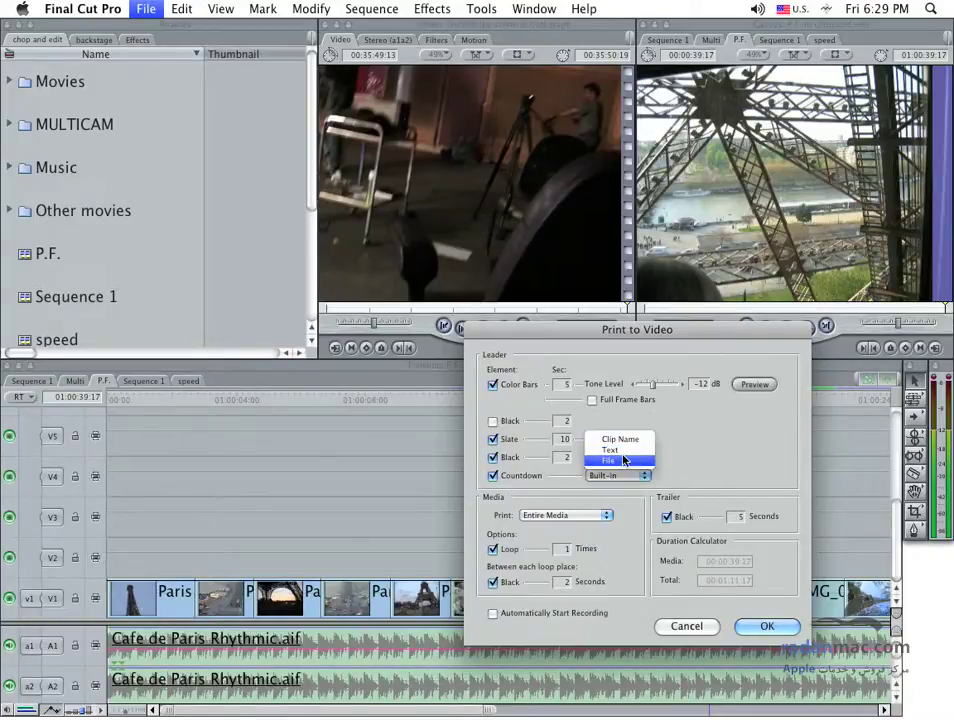
left_click(624, 460)
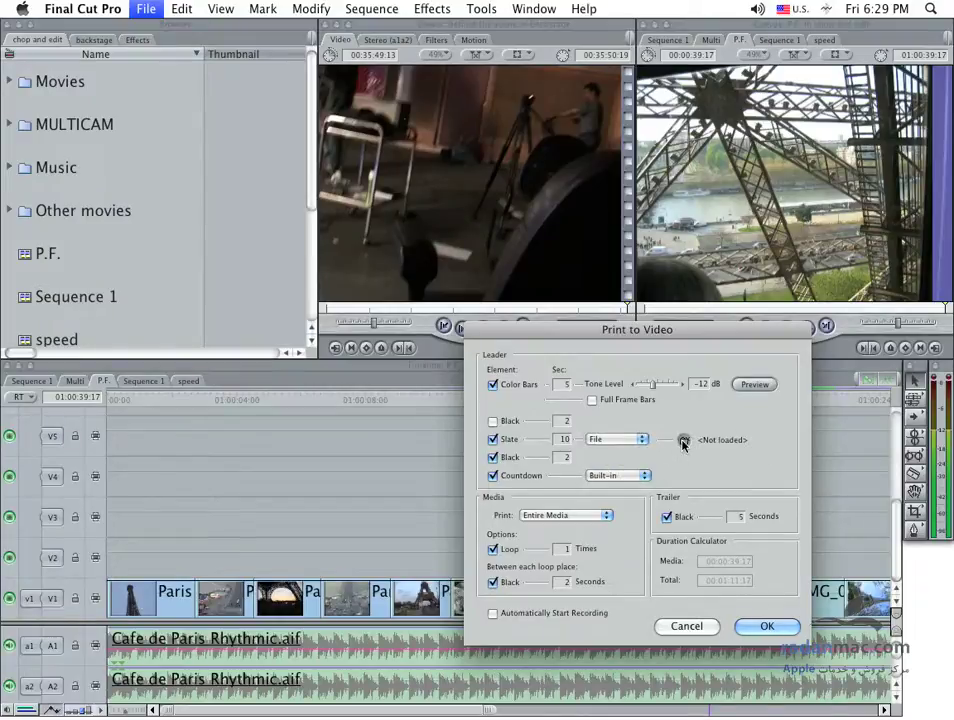
left_click(684, 441)
left_click(639, 539)
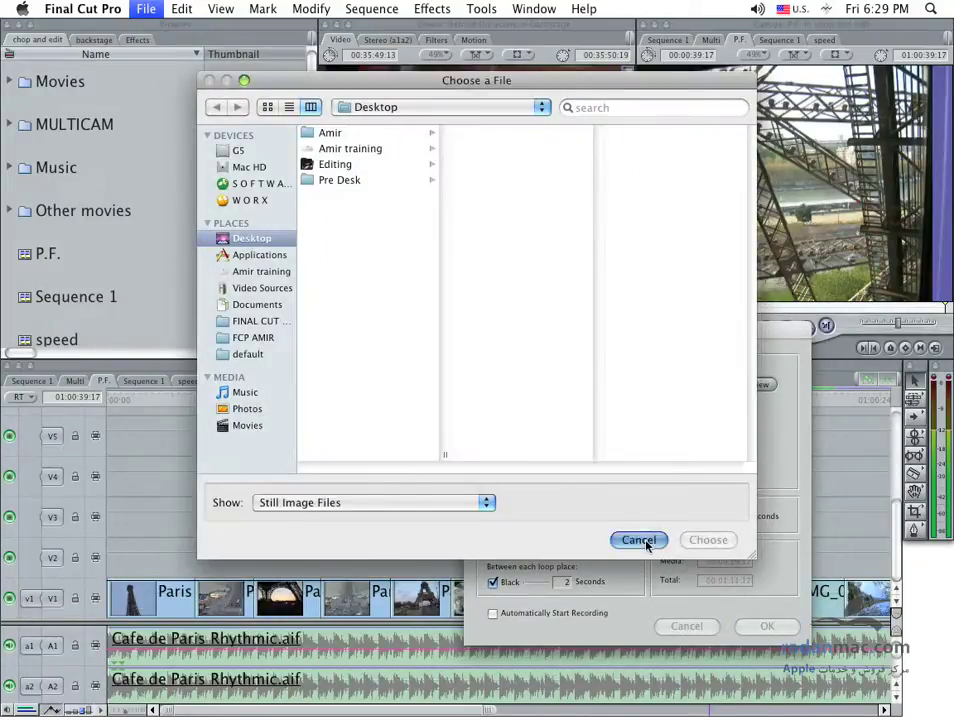
left_click(627, 440)
left_click(612, 428)
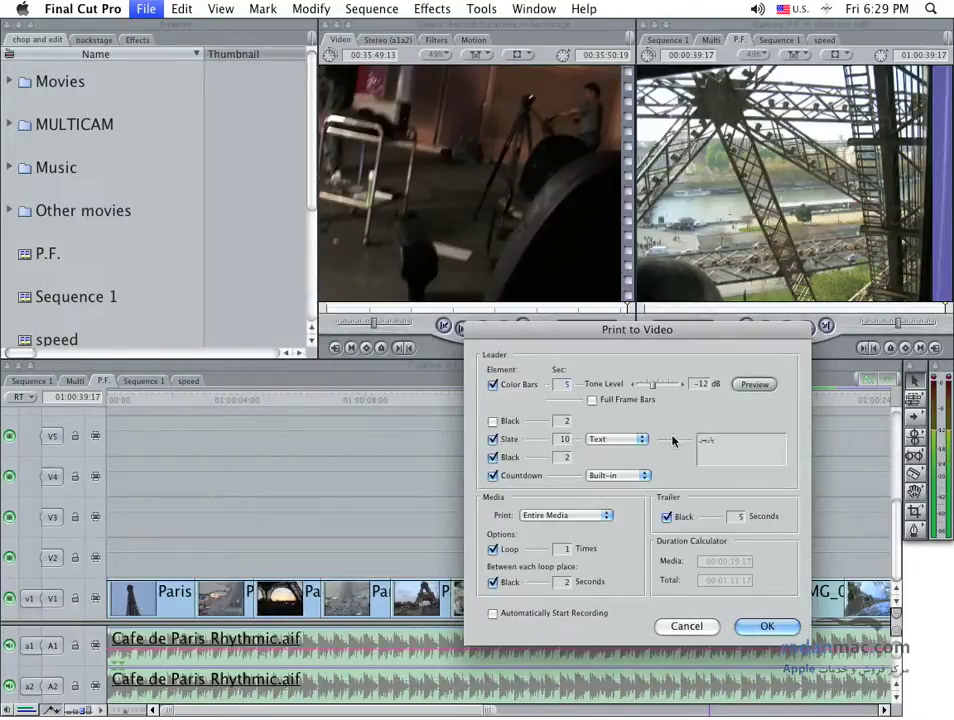
type("س")
Step: Keep Print set to Entire Media, cancel the dialog, and move the playhead to 01:00:05:20
left_click(605, 515)
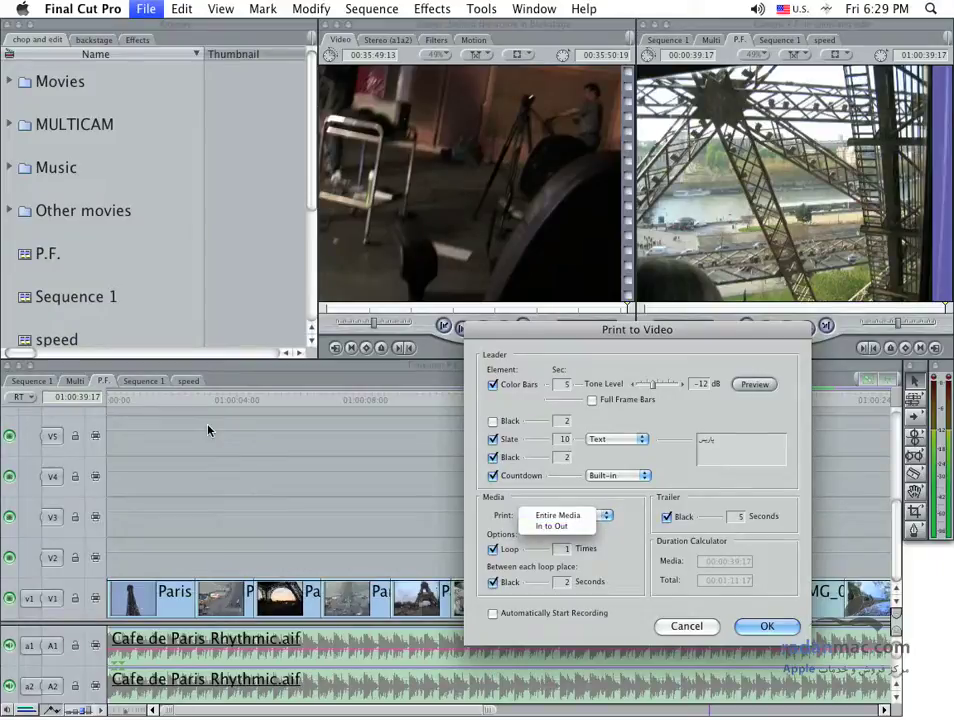
left_click(624, 565)
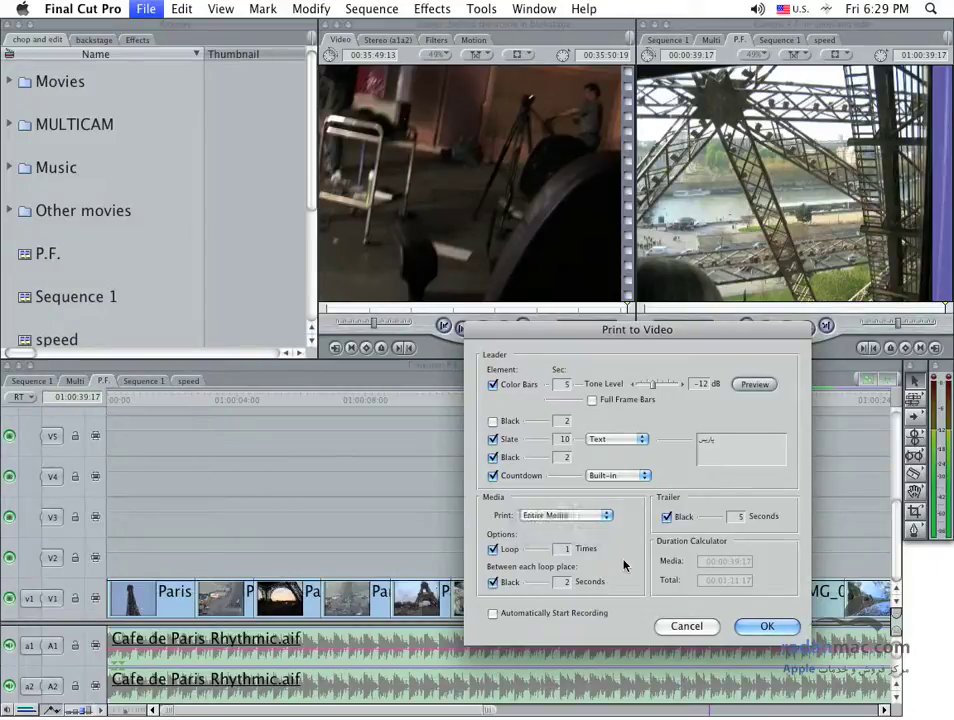
left_click(699, 626)
left_click(686, 626)
left_click(295, 400)
Step: Mark In at 01:00:05:20 and Out at 01:00:14:19, then clear both with Option-X
key("i")
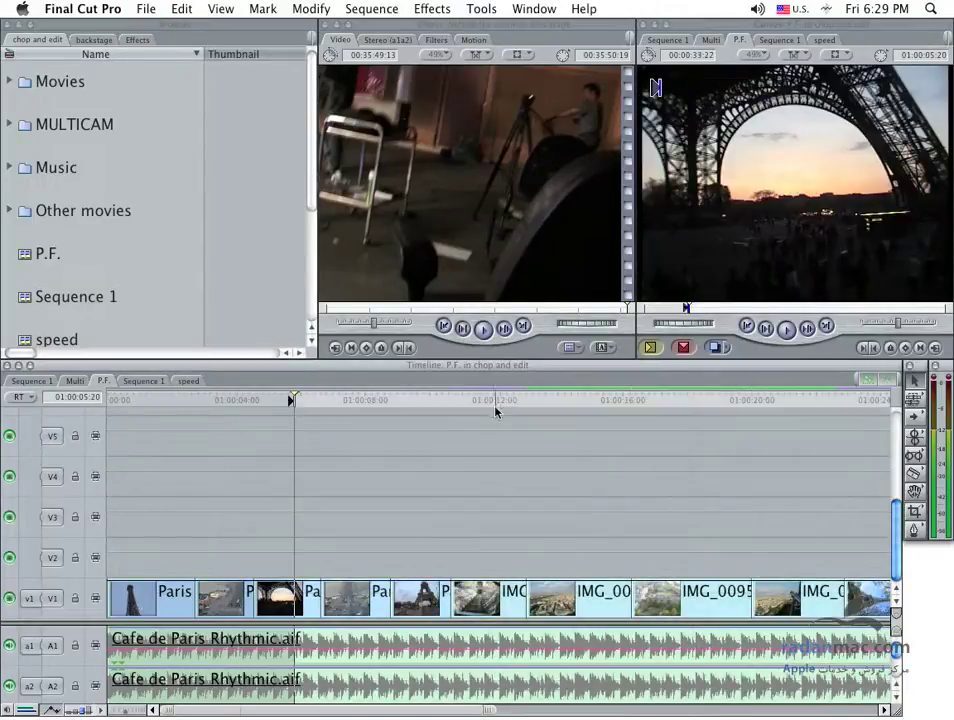
left_click(583, 402)
key("o")
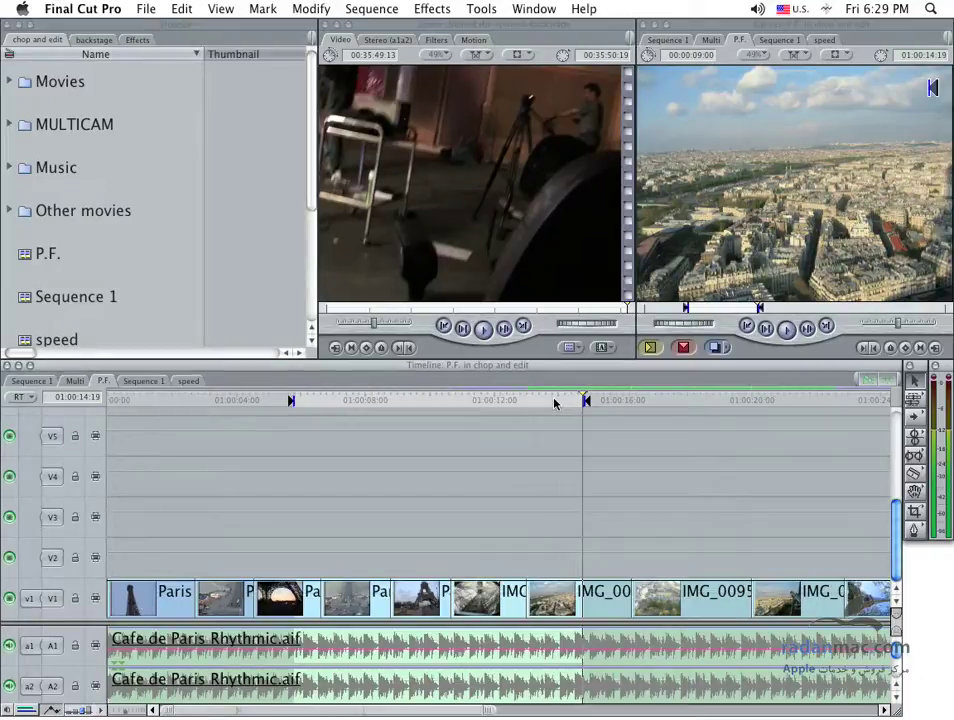
key("alt+x")
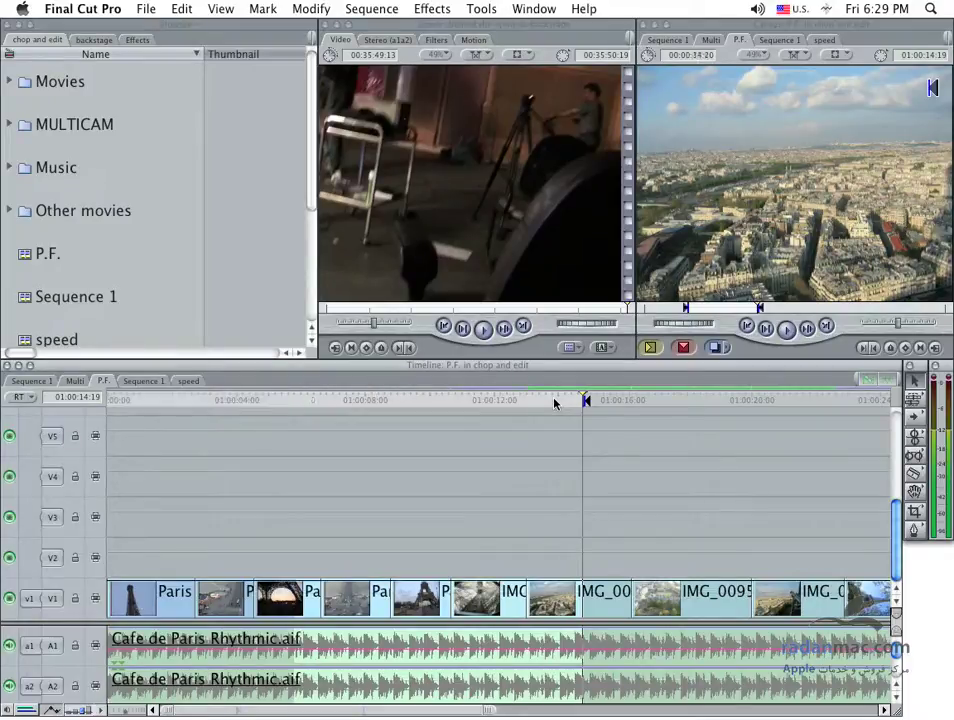
Step: Set a new In point at 01:00:03:21 and an Out point at 01:00:11:18
left_click(142, 8)
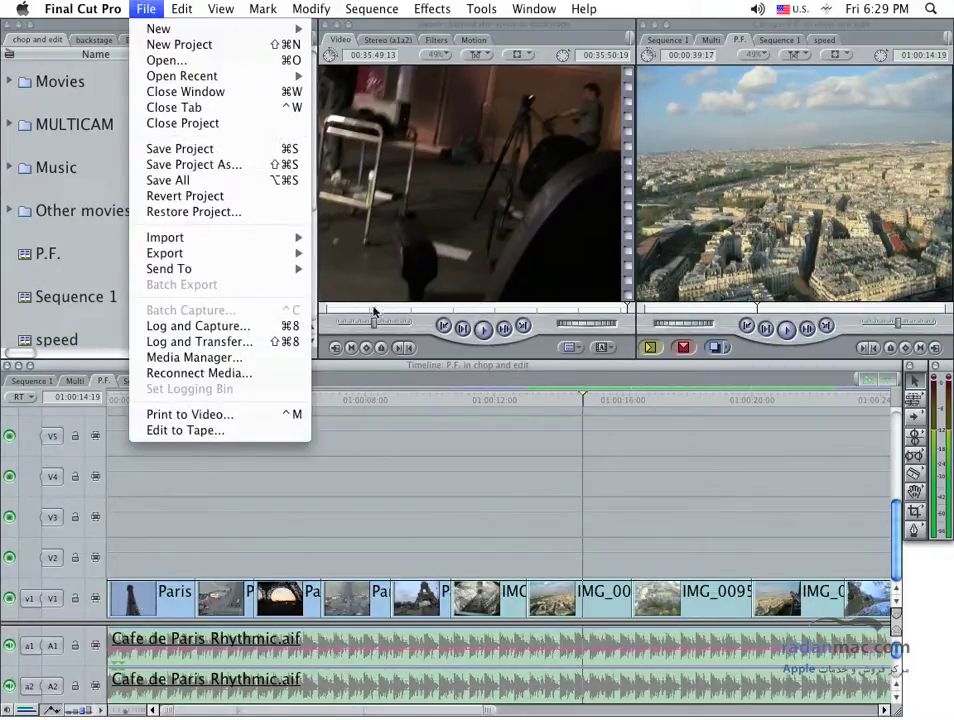
left_click(341, 396)
left_click(197, 400)
left_click_drag(200, 403, 232, 398)
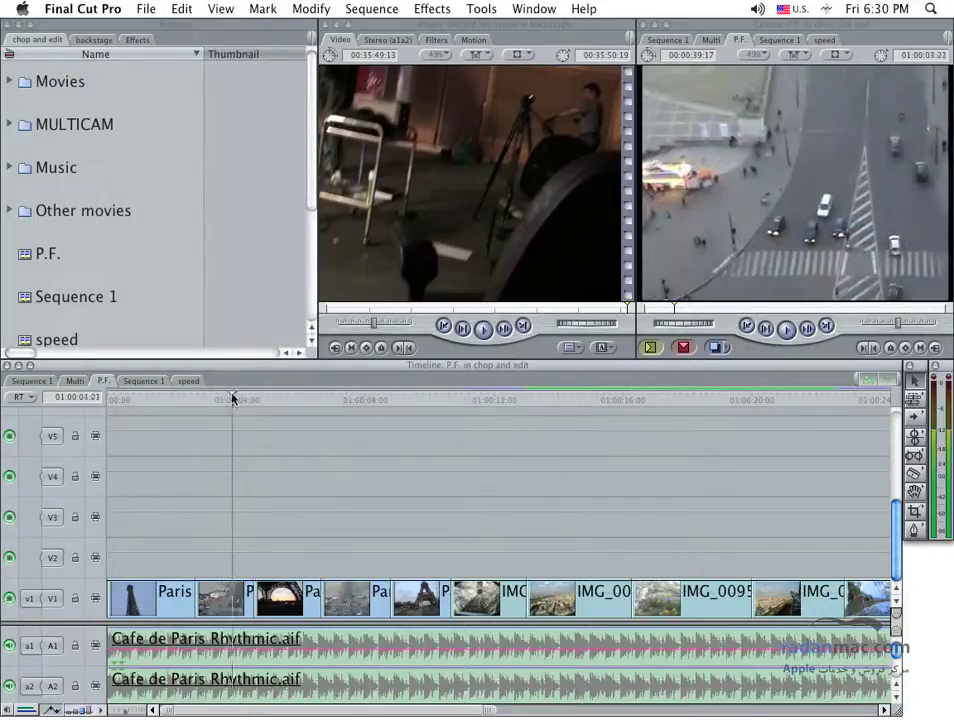
key("i")
left_click(484, 400)
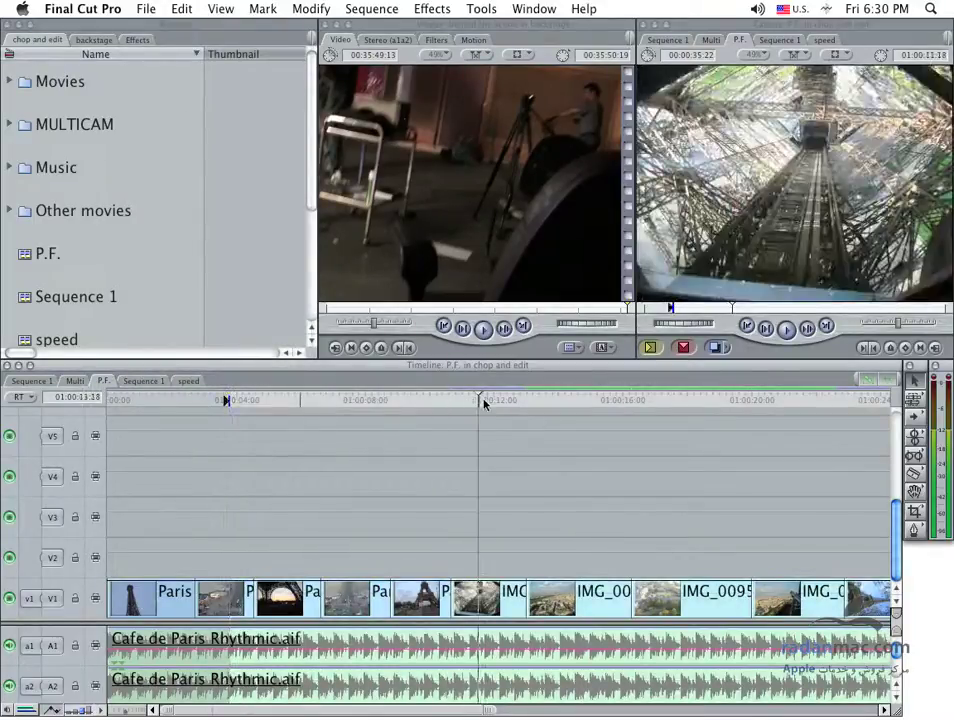
key("o")
left_click(148, 8)
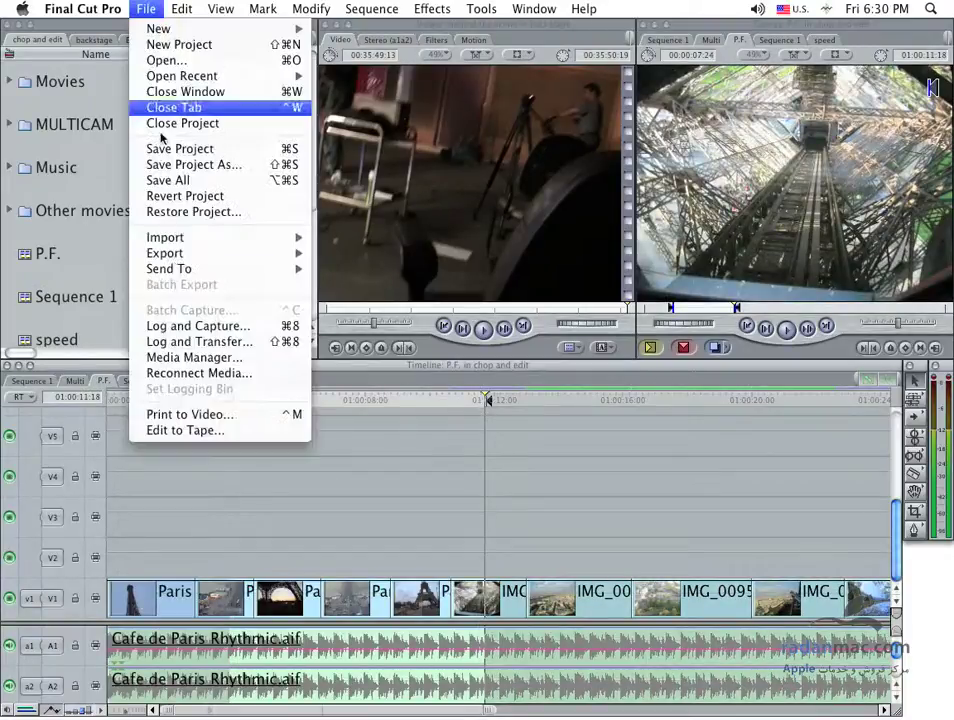
left_click(365, 478)
left_click(148, 8)
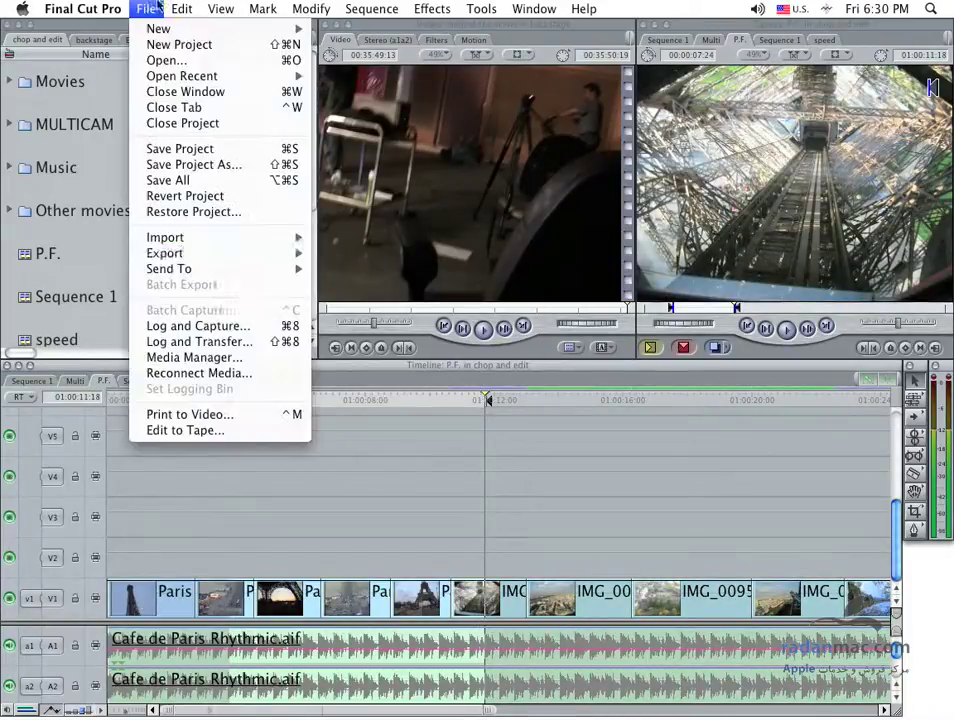
Step: In Print to Video, switch Print to In to Out and back to Entire Media, then uncheck Loop and Black between loops
left_click(232, 414)
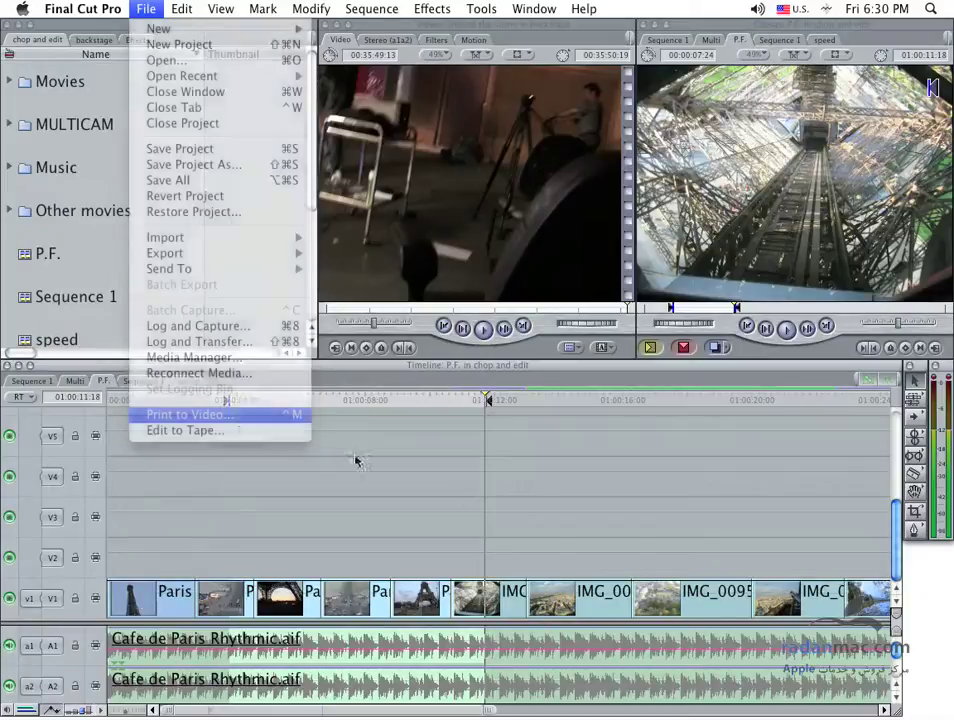
left_click_drag(580, 331, 695, 210)
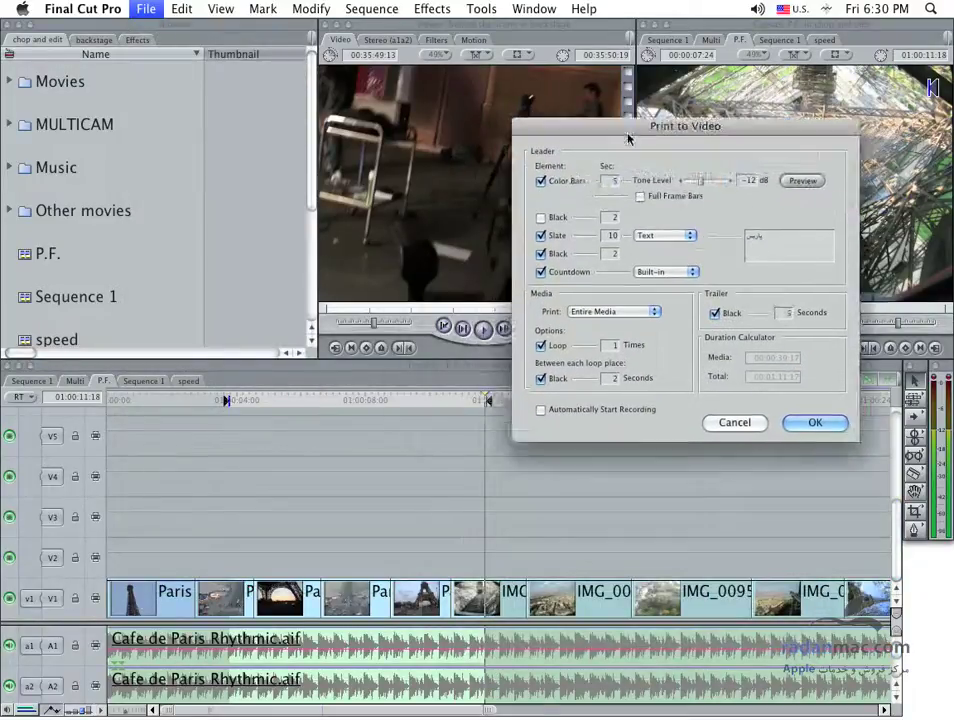
left_click(696, 393)
left_click(680, 405)
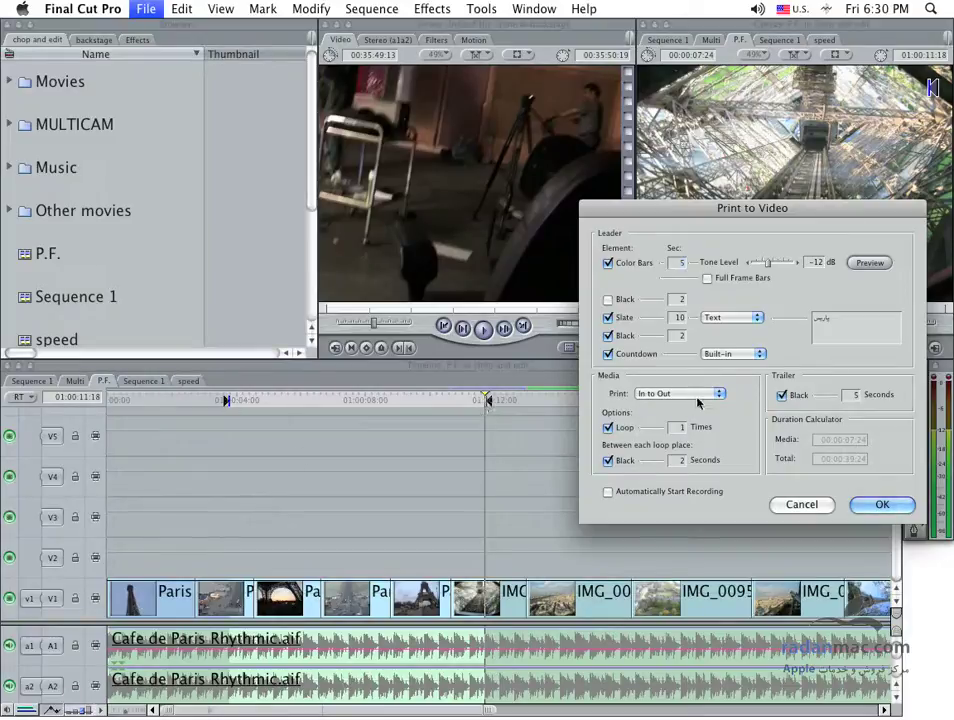
left_click(697, 396)
left_click(706, 380)
left_click(608, 427)
left_click(608, 461)
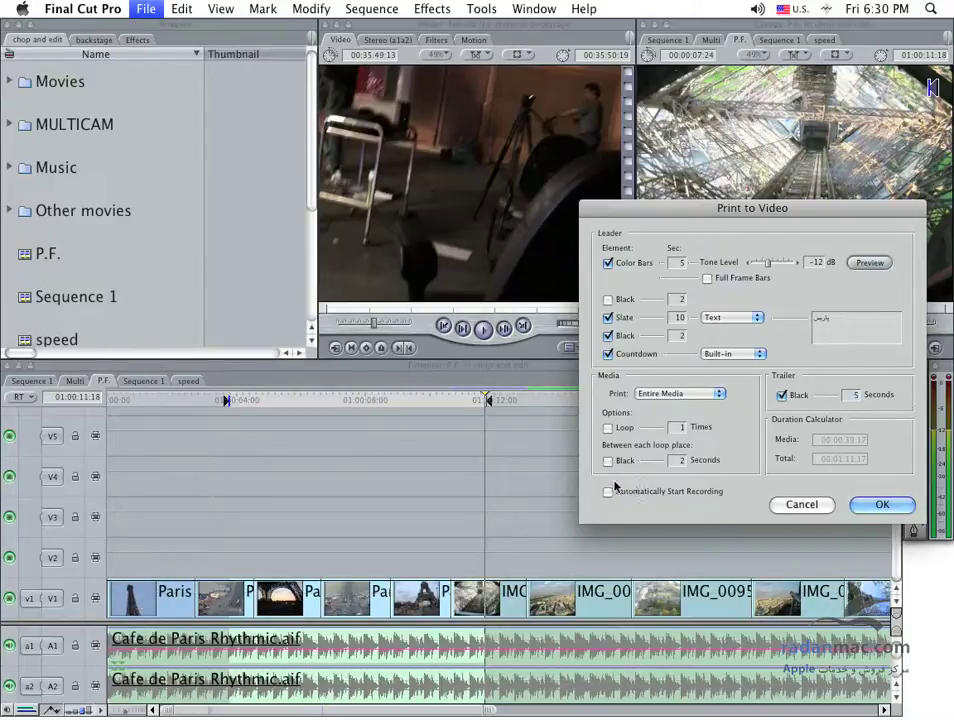
Step: Leave Automatically Start Recording unchecked after toggling it, and confirm Print to Video with OK
left_click_drag(720, 223, 591, 230)
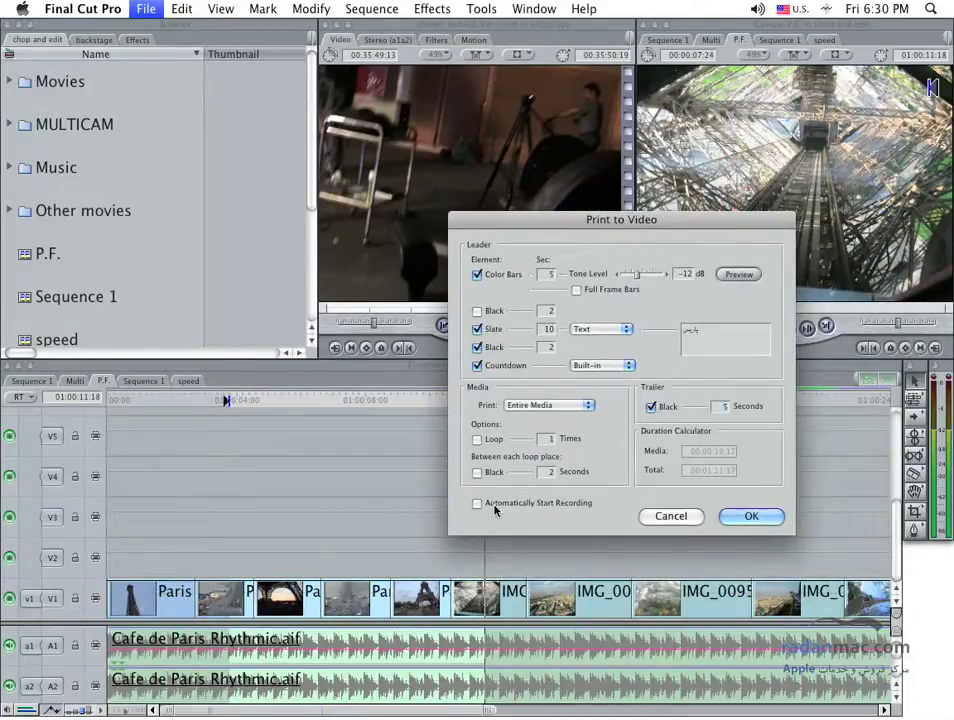
left_click(533, 506)
left_click(533, 507)
left_click(543, 503)
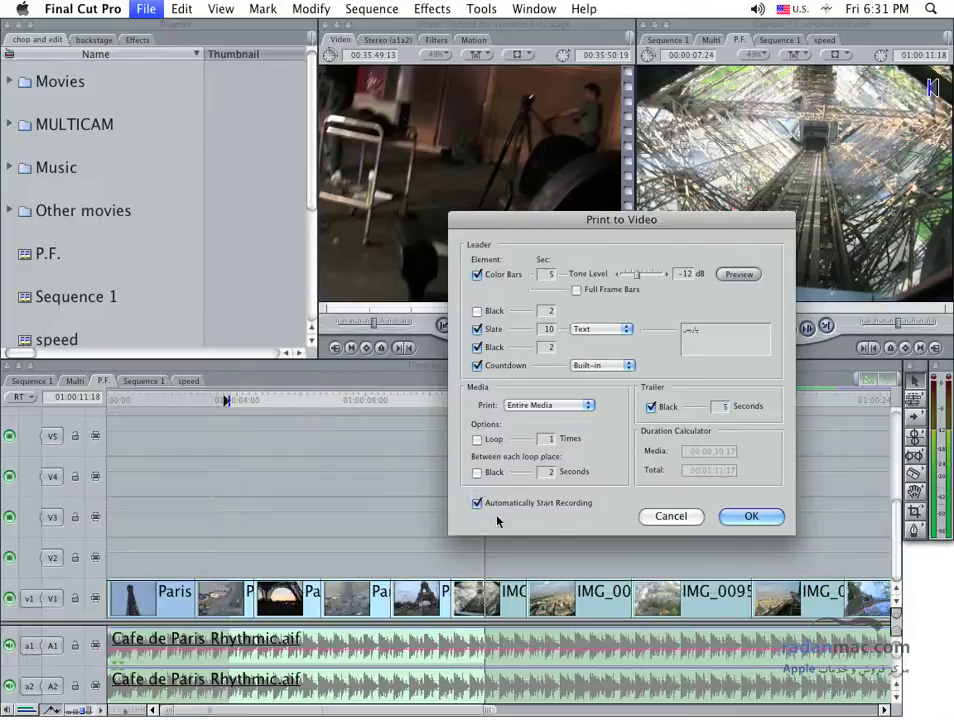
left_click(752, 514)
left_click(544, 507)
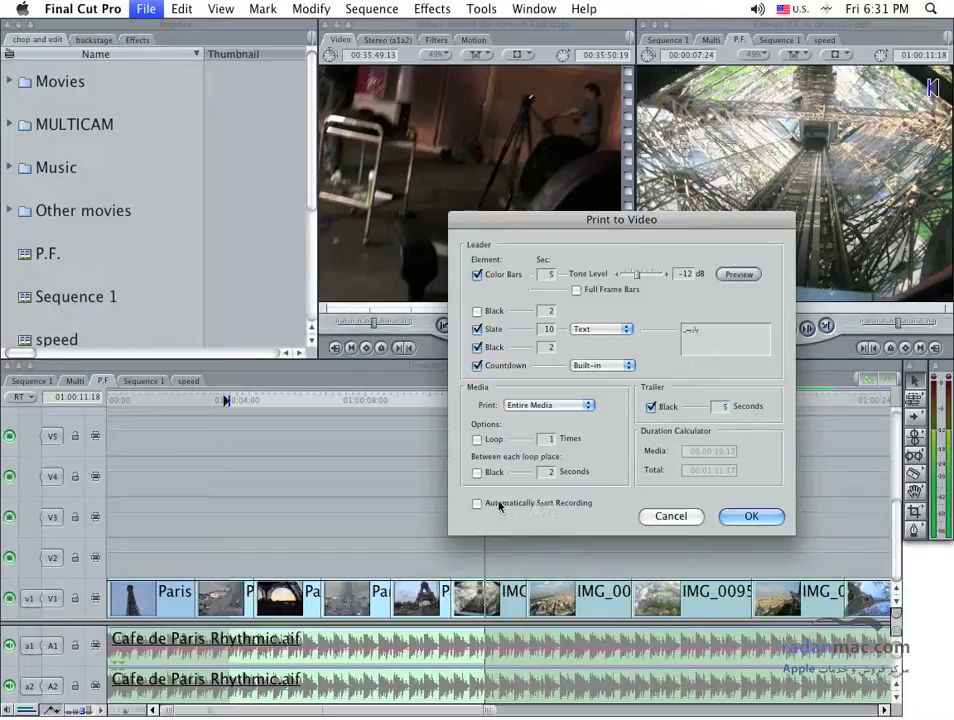
left_click(749, 517)
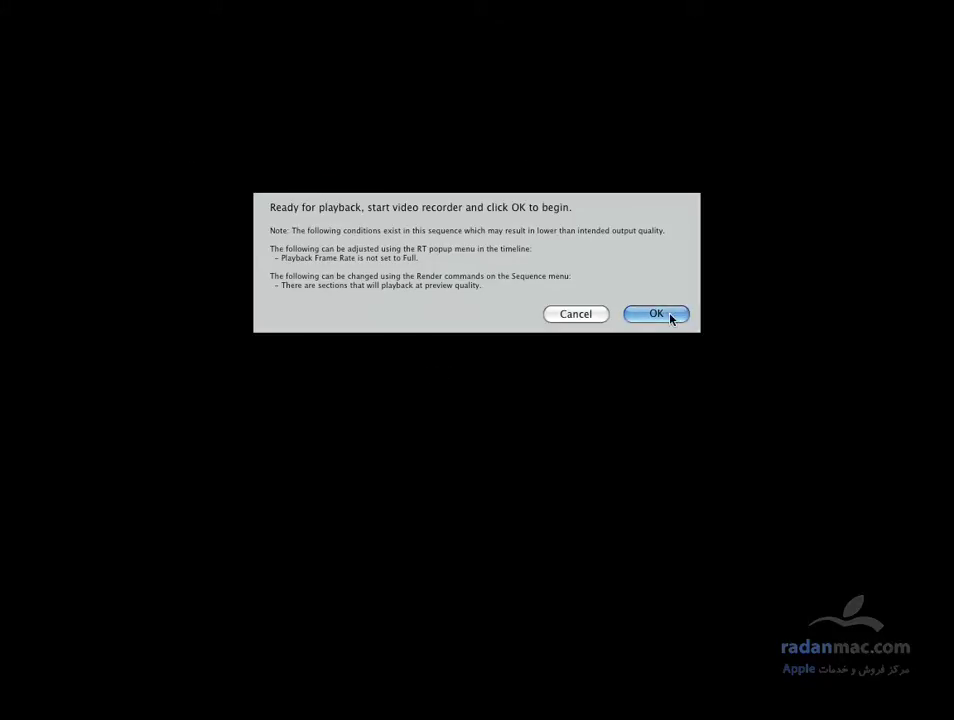
Step: Start playback to video from the Ready prompt, then open the File menu once it finishes
left_click(669, 316)
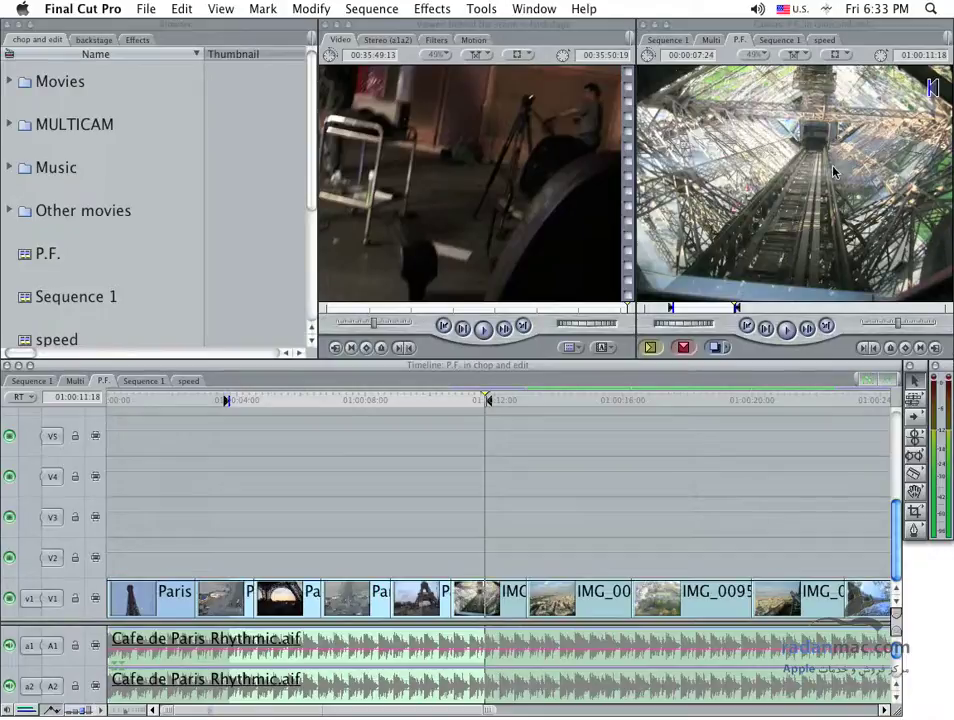
left_click(146, 9)
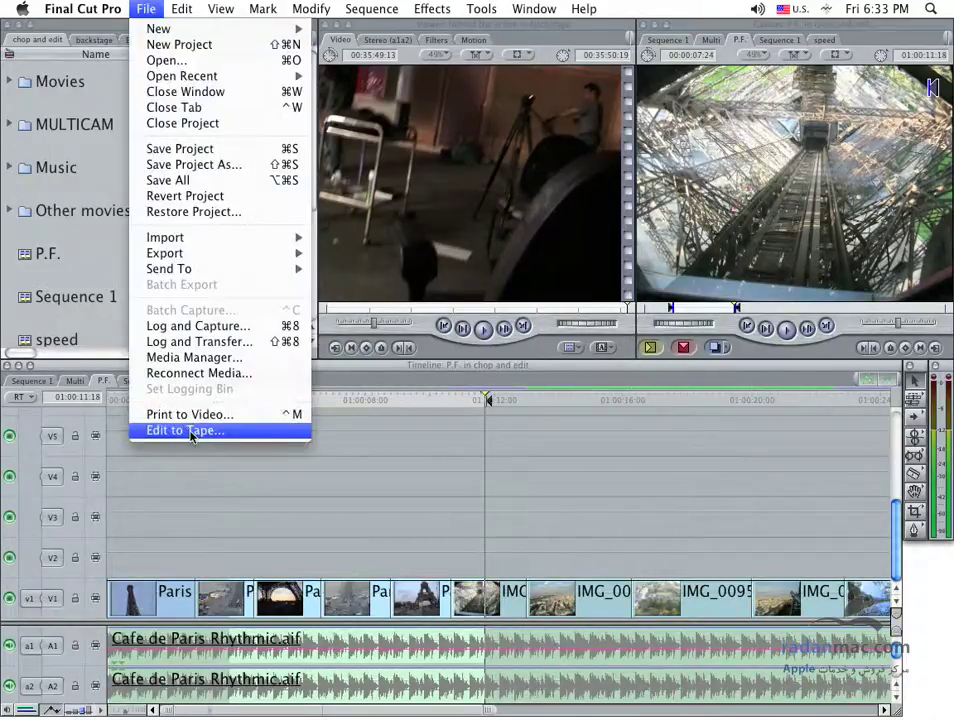